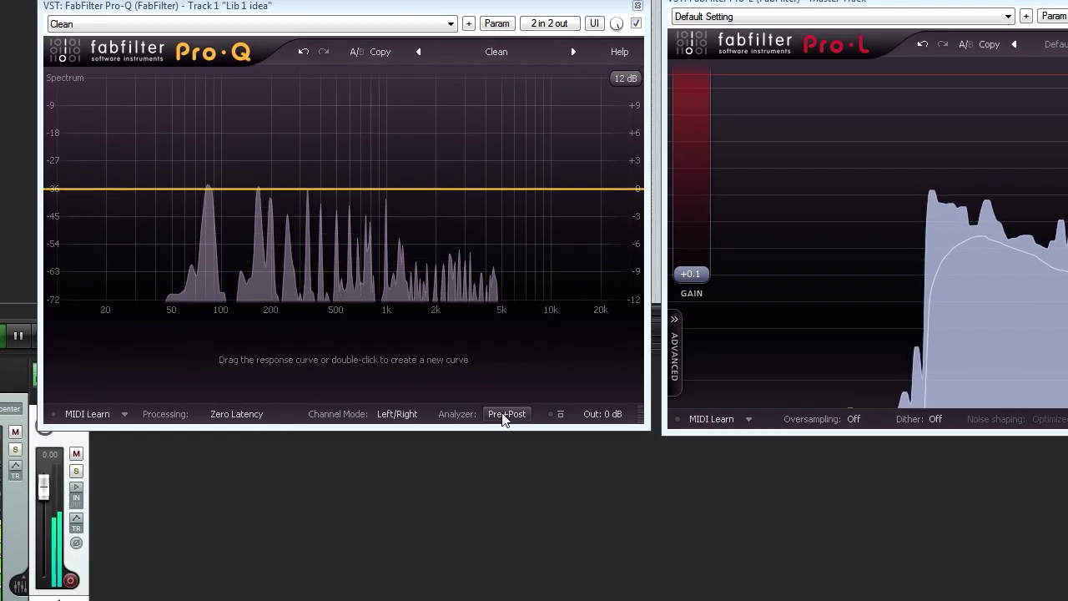
pyautogui.click(504, 414)
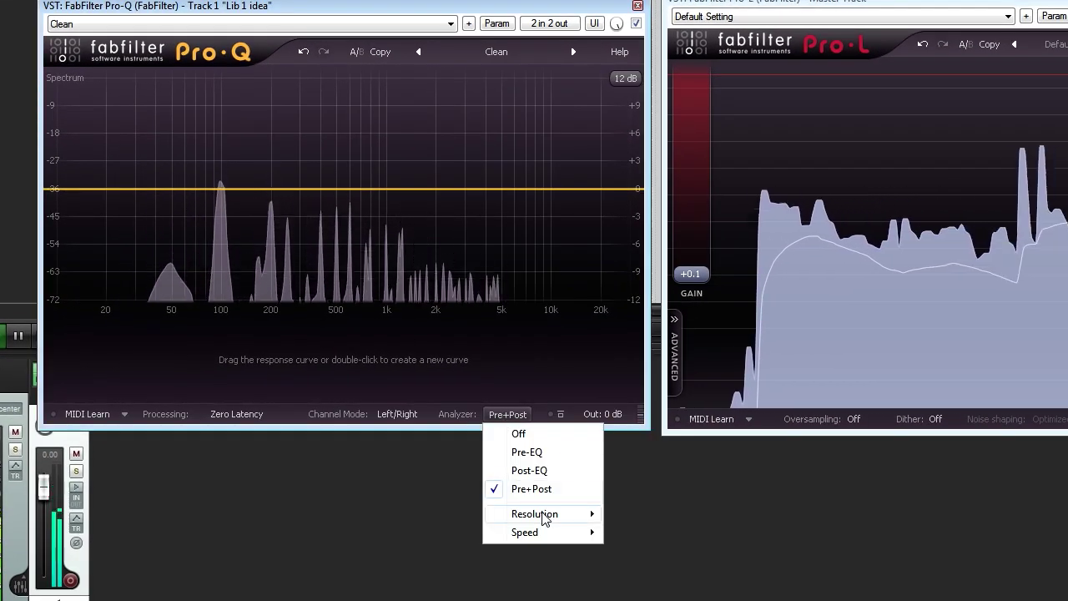
pyautogui.moveTo(592, 519)
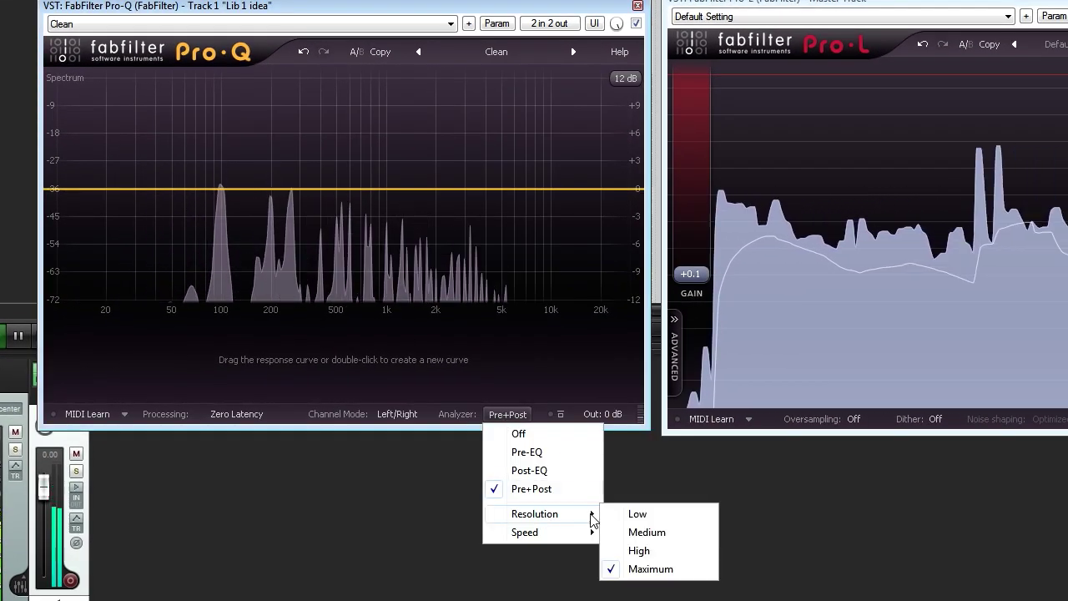
pyautogui.click(659, 572)
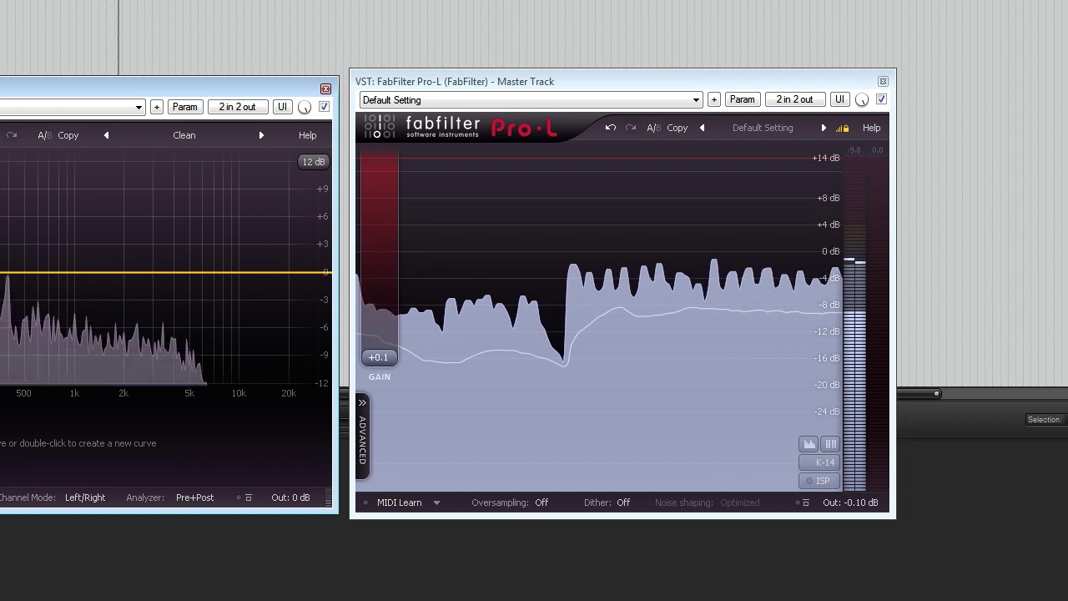
# Switch Pro-L's meter to the K-20 scale and lower the audio item's volume to -2.57 dB.
pyautogui.click(809, 465)
pyautogui.click(837, 575)
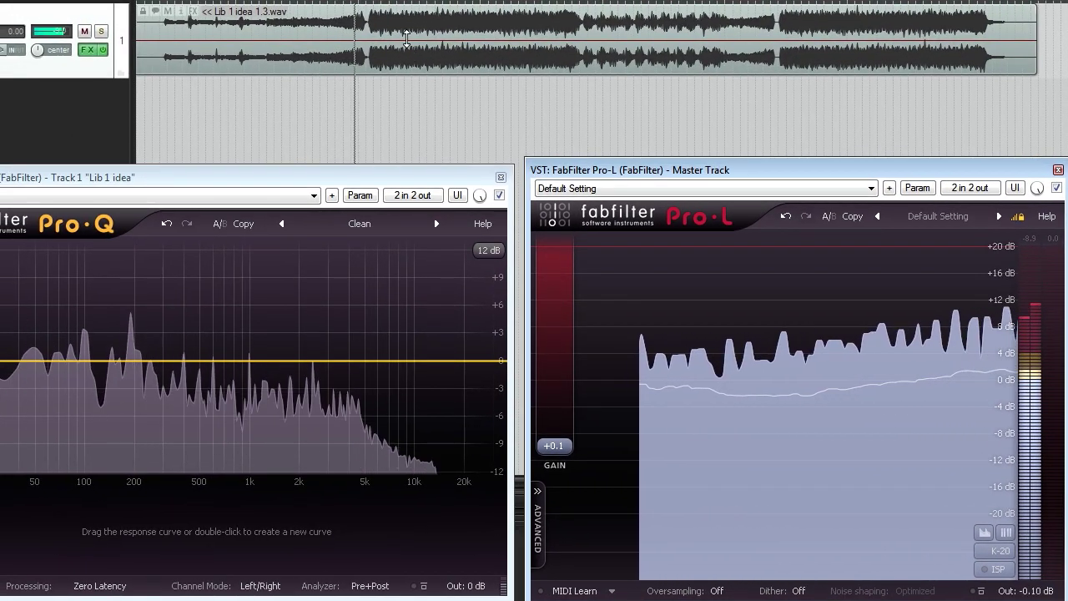
pyautogui.moveTo(406, 41); pyautogui.dragTo(406, 49)
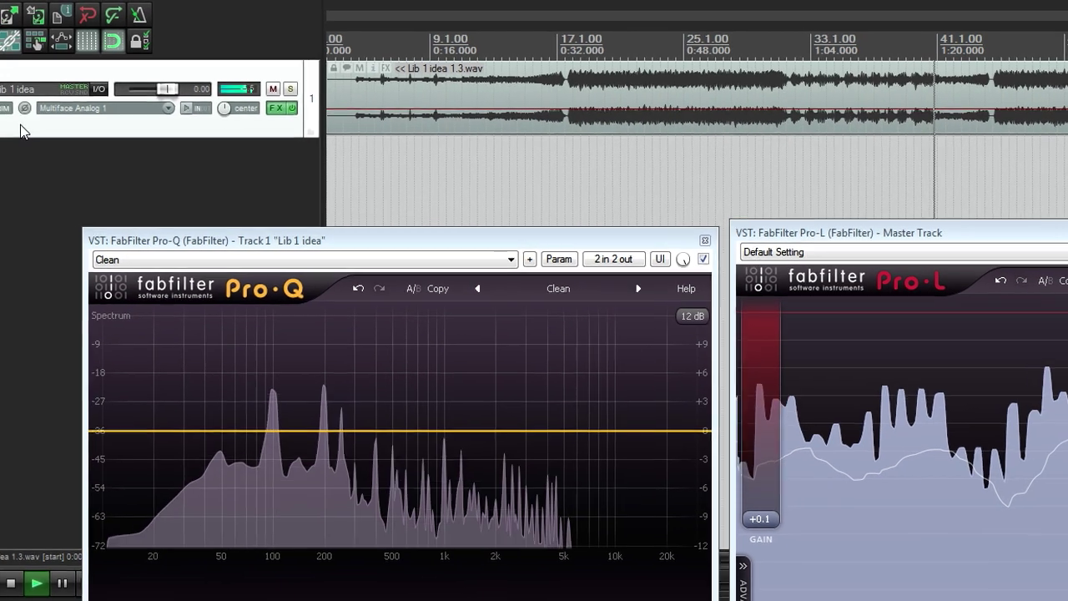
# Duplicate the Lib 1 idea track, rename track 1 'Bypass', and mute it, leaving solo off.
pyautogui.hotkey('ctrl', 'alt', 'd')
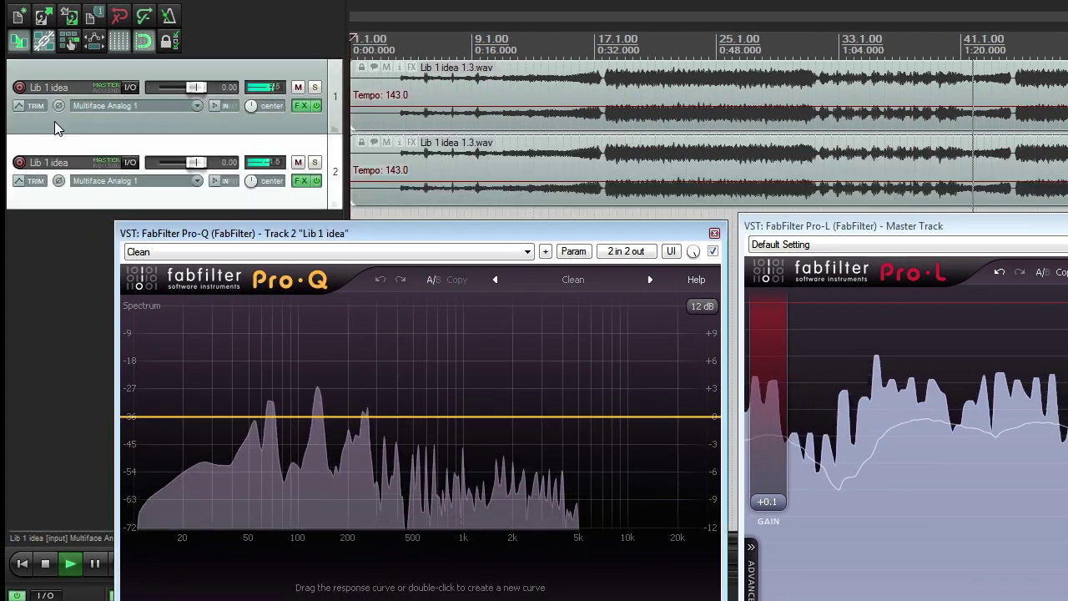
pyautogui.doubleClick(53, 85)
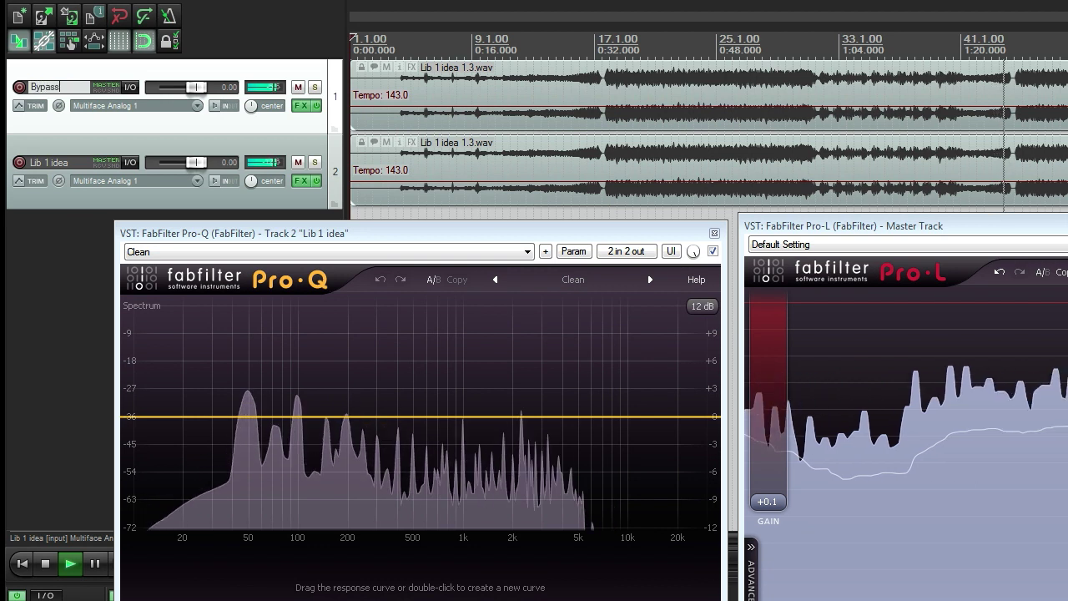
pyautogui.write('Bypass')
pyautogui.press('Return')
pyautogui.click(299, 87)
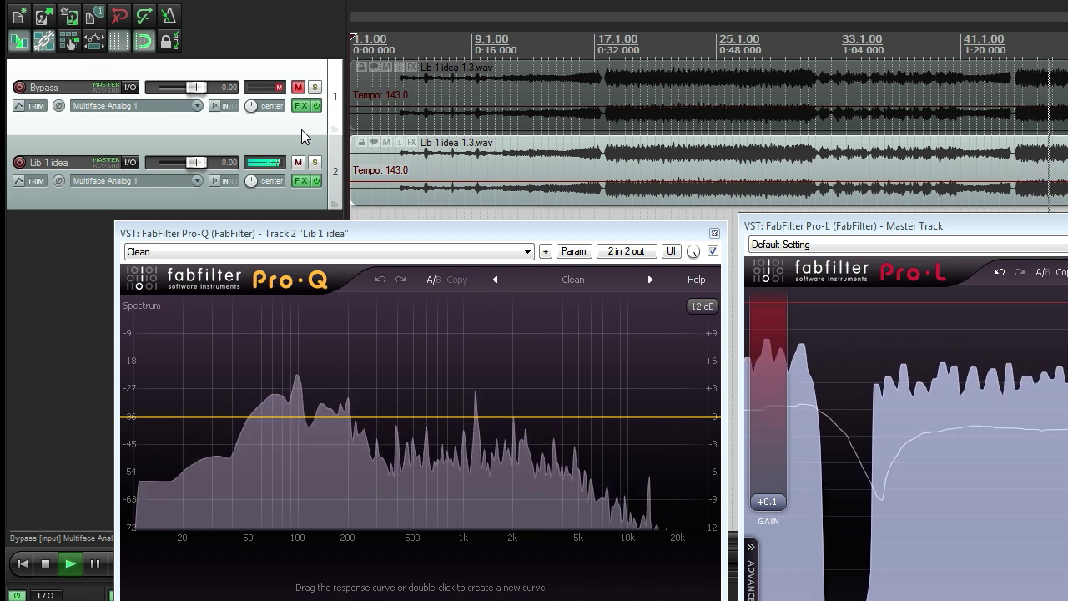
pyautogui.click(315, 88)
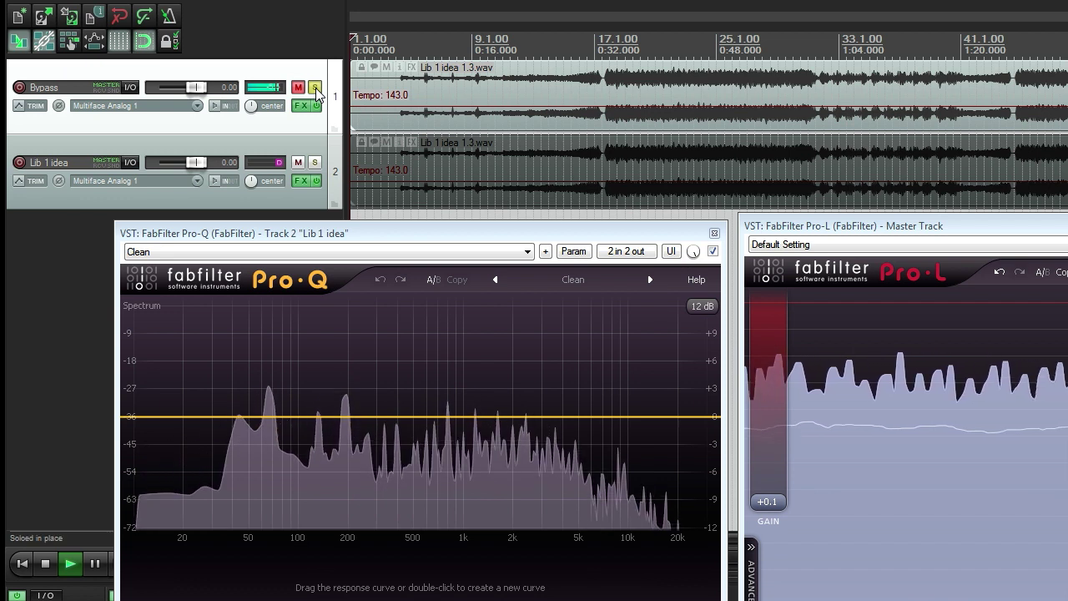
pyautogui.click(315, 88)
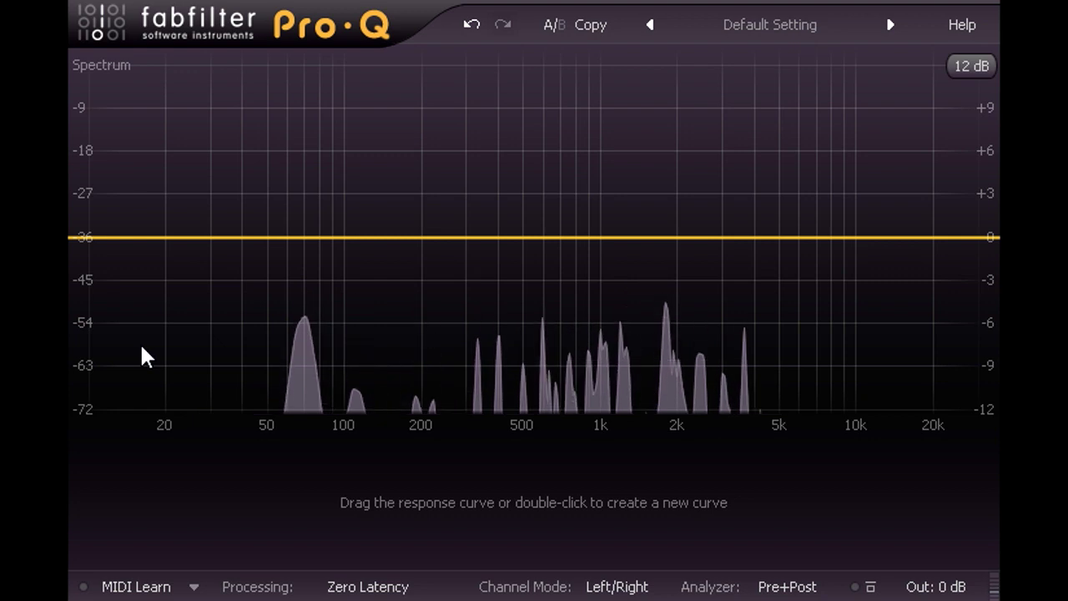
# Add a low cut band in Pro-Q at 25 Hz.
pyautogui.click(84, 240)
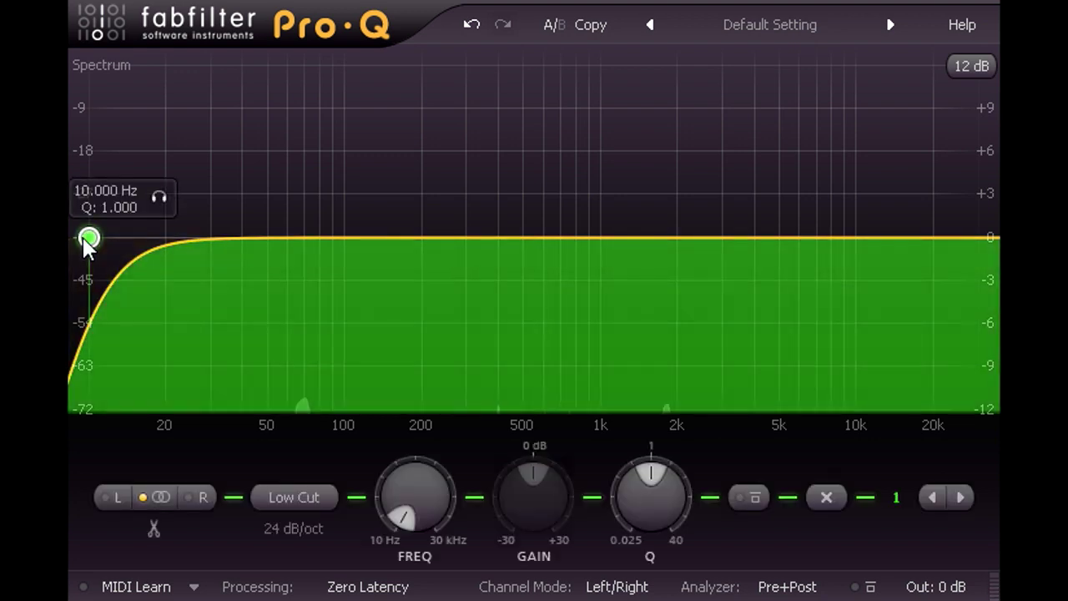
pyautogui.doubleClick(427, 487)
pyautogui.write('25')
pyautogui.press('Return')
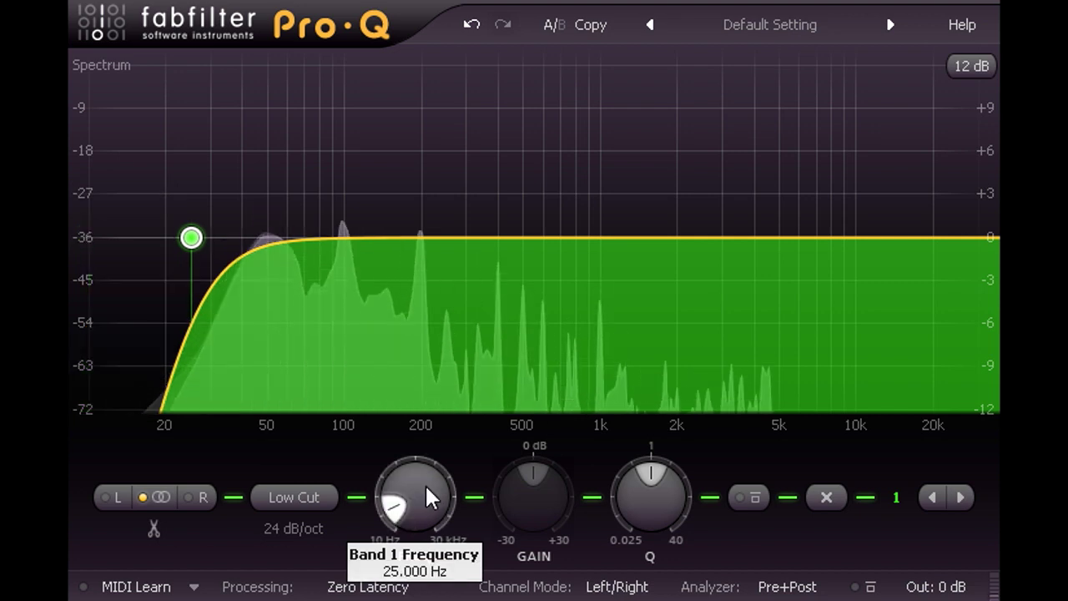
# Switch Pro-Q to Mid/Side and split the low cut into mid and side bands, selecting the side copy.
pyautogui.click(622, 587)
pyautogui.click(663, 585)
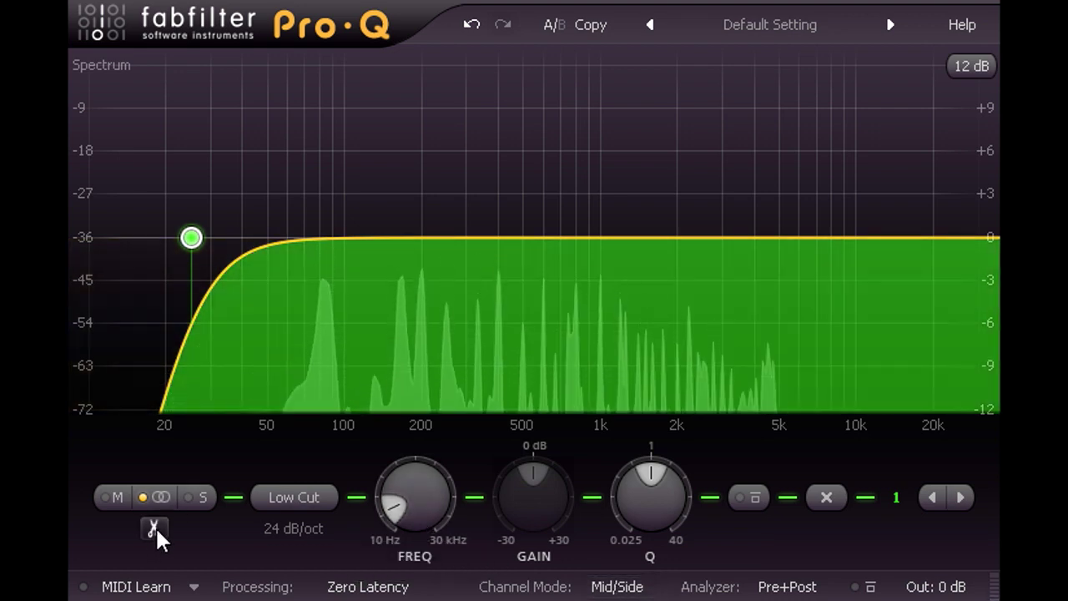
pyautogui.click(153, 529)
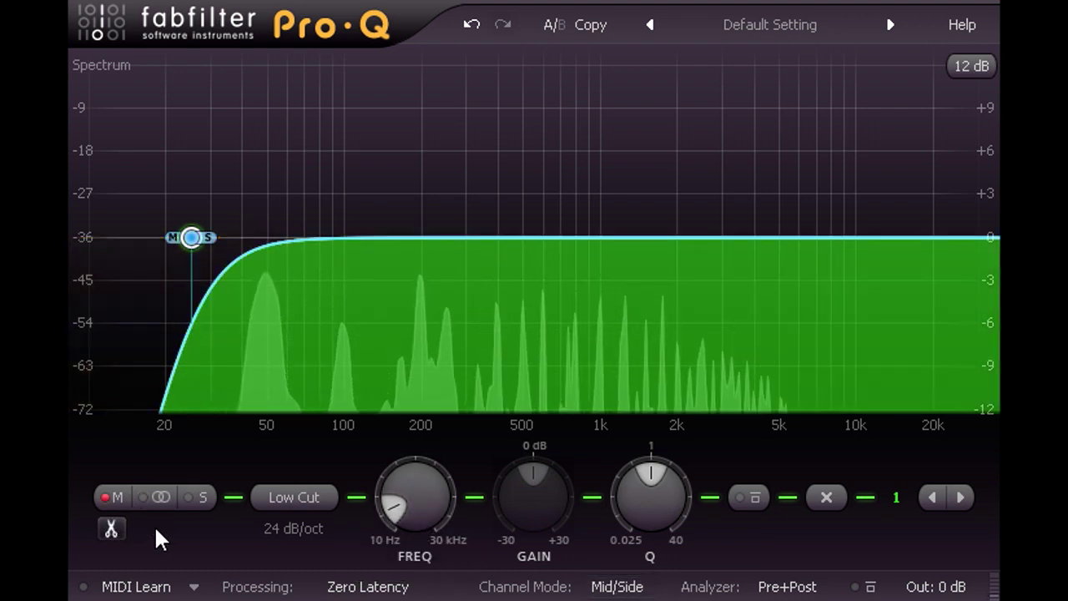
pyautogui.moveTo(208, 317)
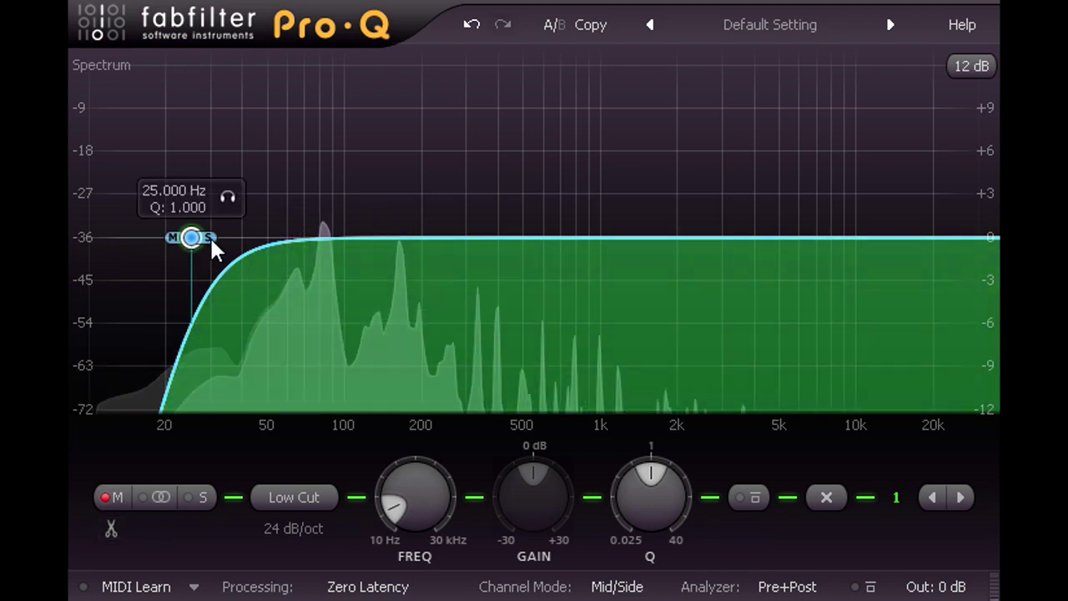
pyautogui.click(209, 237)
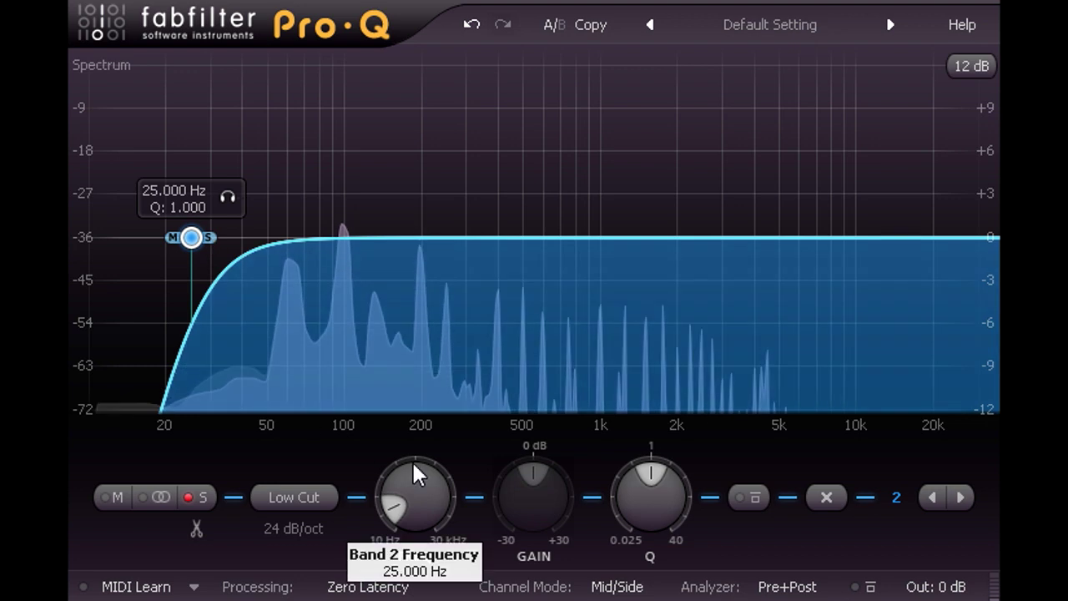
# Raise the side low cut to about 79 Hz and add a mid bell at 48.8 Hz, +7.13 dB.
pyautogui.moveTo(432, 500); pyautogui.dragTo(435, 427)
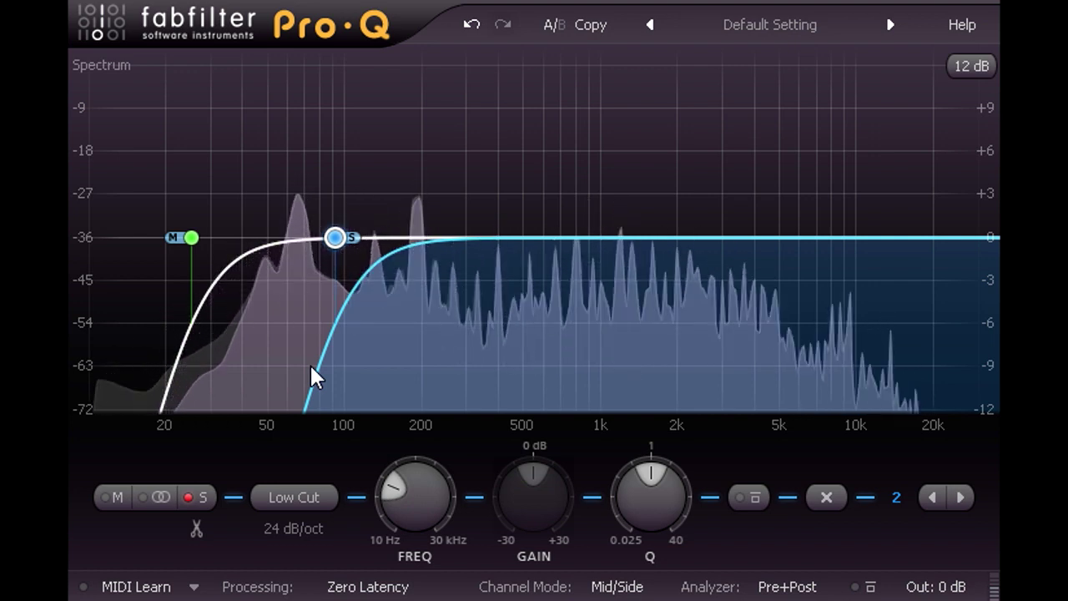
pyautogui.moveTo(296, 239); pyautogui.dragTo(265, 135)
pyautogui.click(305, 82)
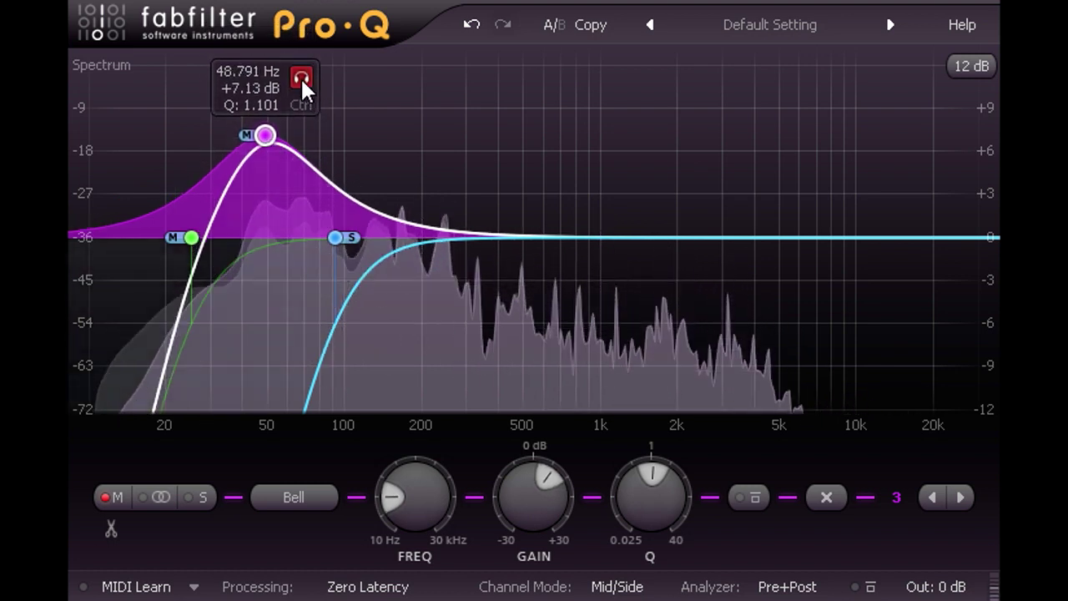
# Move the mid bell to about 45 Hz, narrow its Q and reduce the boost to +2.88 dB.
pyautogui.moveTo(300, 79); pyautogui.dragTo(285, 78)
pyautogui.scroll(3, 291, 77)
pyautogui.scroll(1, 290, 77)
pyautogui.scroll(1, 287, 76)
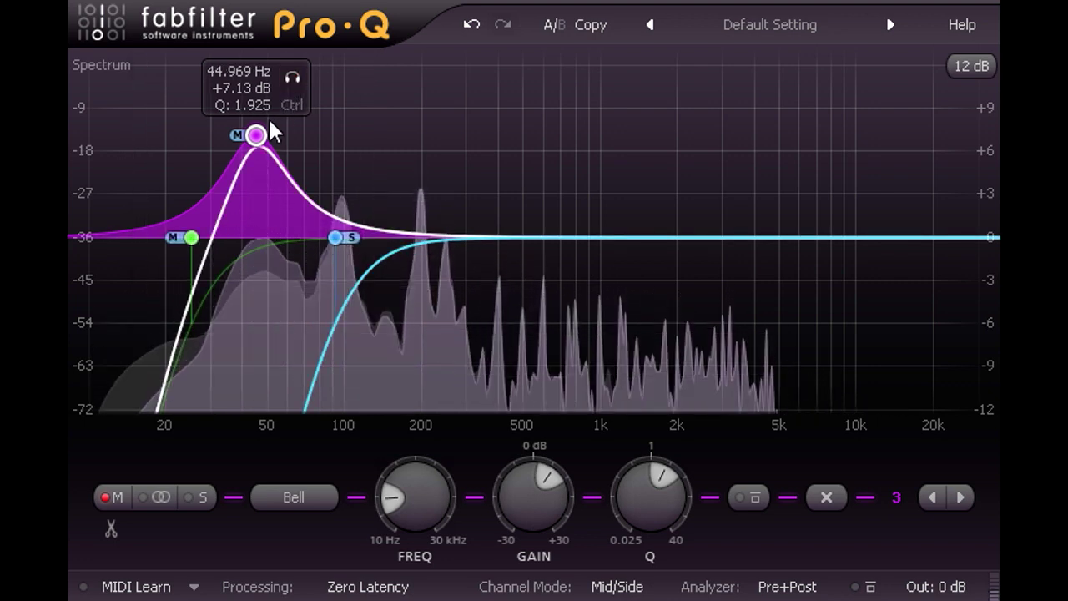
pyautogui.moveTo(512, 463); pyautogui.dragTo(530, 596)
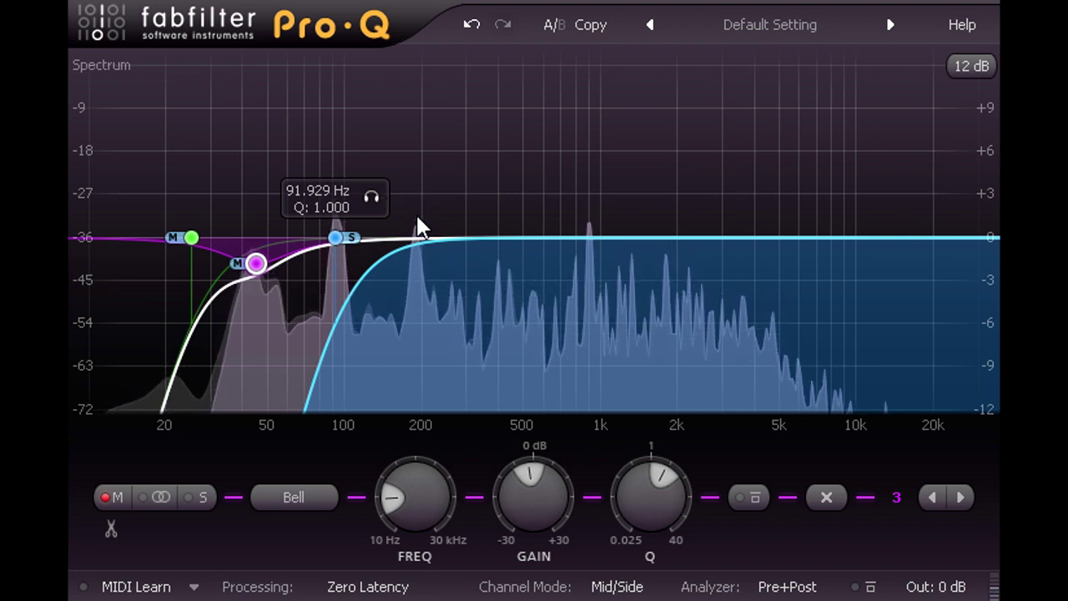
# Add a narrow mid bell near 190 Hz, +2.62 dB, with Q 4.35.
pyautogui.moveTo(392, 240); pyautogui.dragTo(417, 199)
pyautogui.moveTo(455, 142)
pyautogui.mouseDown()
pyautogui.moveTo(466, 137)
pyautogui.moveTo(453, 141)
pyautogui.moveTo(455, 131)
pyautogui.mouseUp()
pyautogui.scroll(5, 457, 140)
# Make the 190 Hz band a narrow -4.5 dB mid dip, then add a mid bell near 1.2 kHz, +2.35 dB.
pyautogui.moveTo(519, 505); pyautogui.dragTo(519, 534)
pyautogui.moveTo(645, 491); pyautogui.dragTo(646, 474)
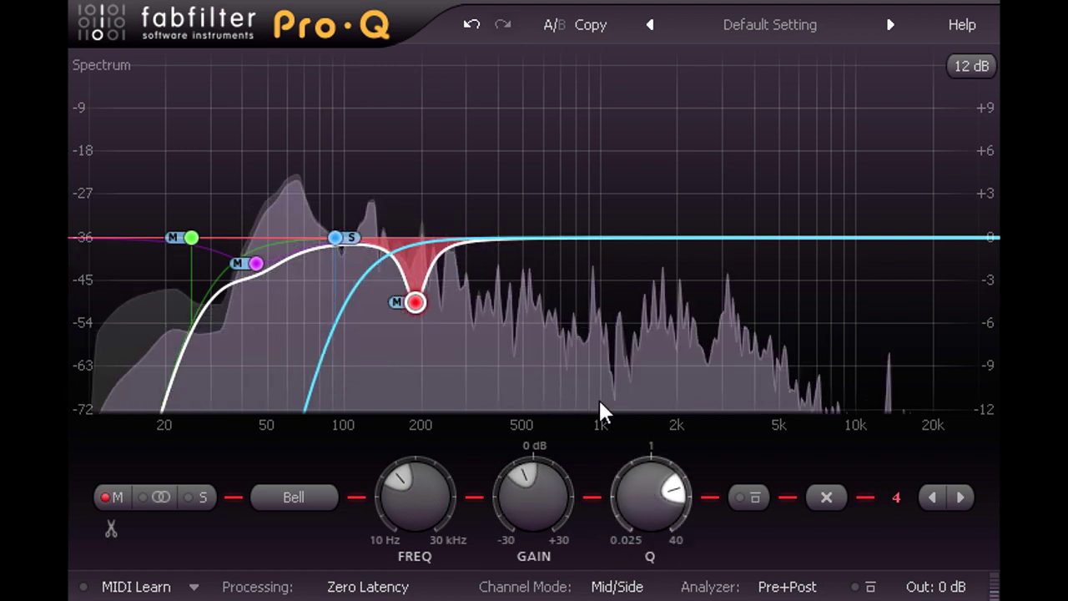
pyautogui.moveTo(391, 267)
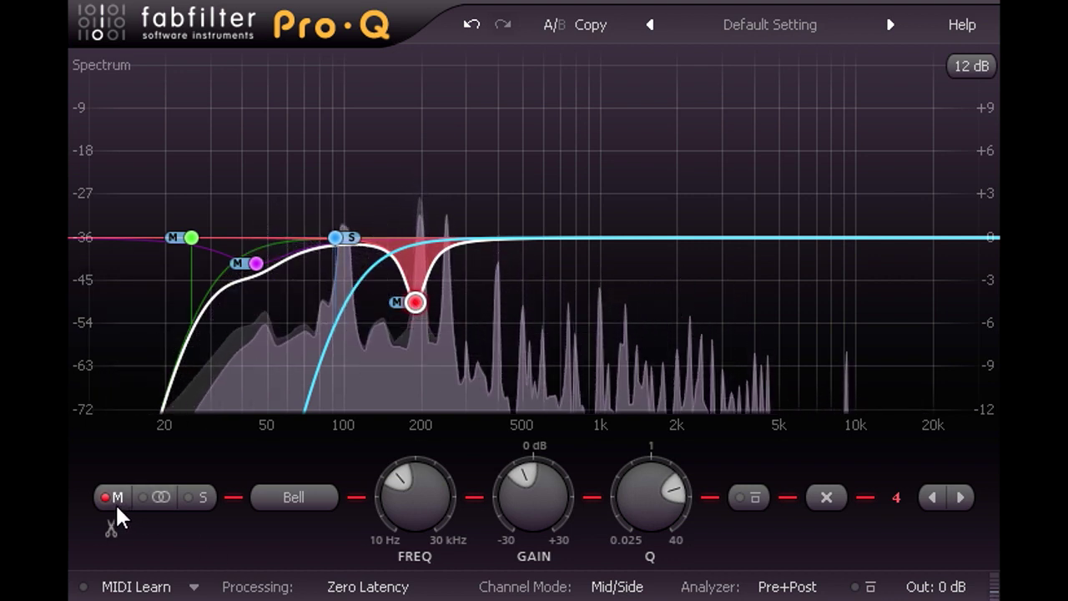
pyautogui.click(151, 498)
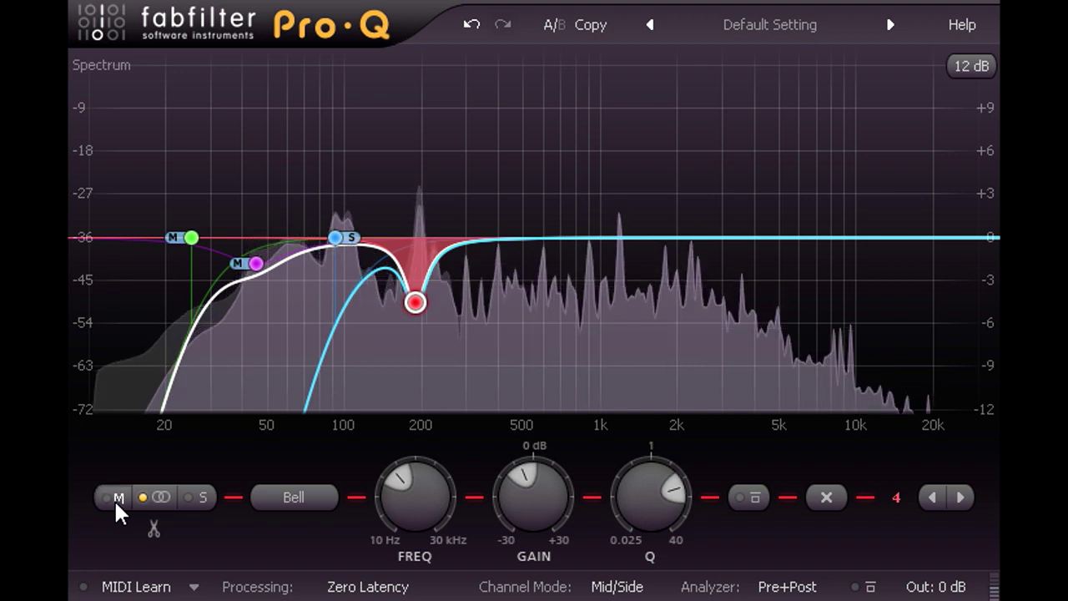
pyautogui.click(115, 498)
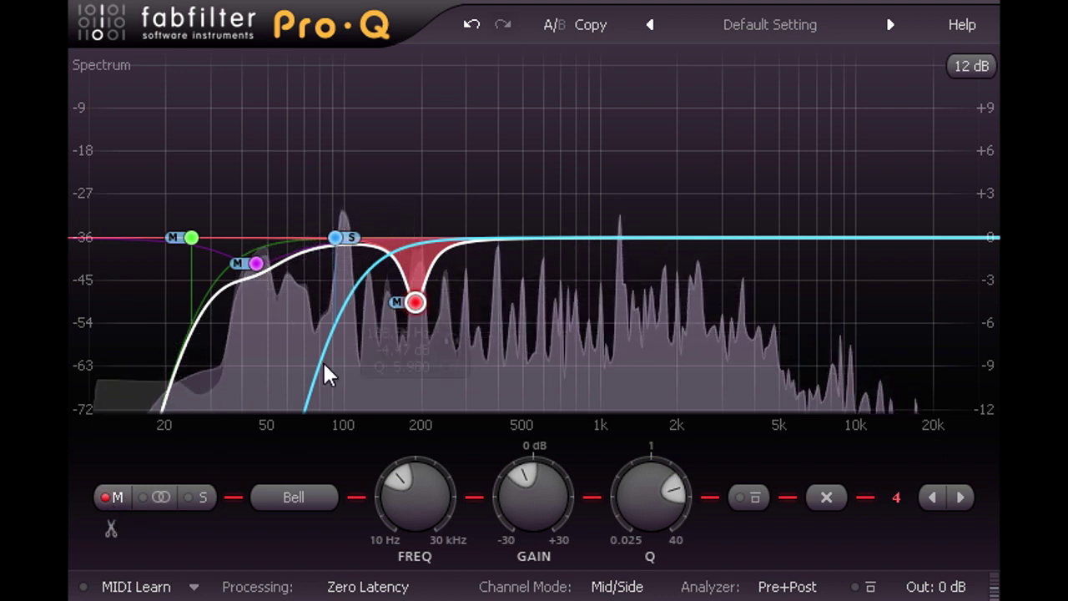
pyautogui.moveTo(389, 256); pyautogui.dragTo(618, 214)
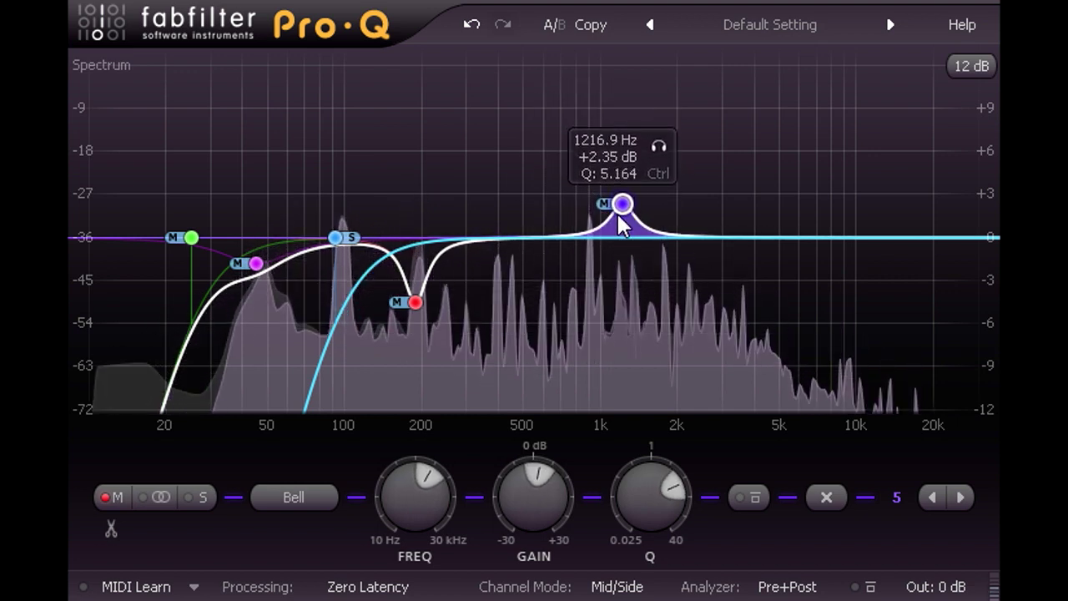
# Widen band 5 to Q 1.717 at 1095 Hz, -1.26 dB, and add a mid cut at 2448 Hz, -3.88 dB.
pyautogui.scroll(-3, 619, 204)
pyautogui.scroll(-2, 619, 204)
pyautogui.moveTo(619, 202); pyautogui.dragTo(609, 258)
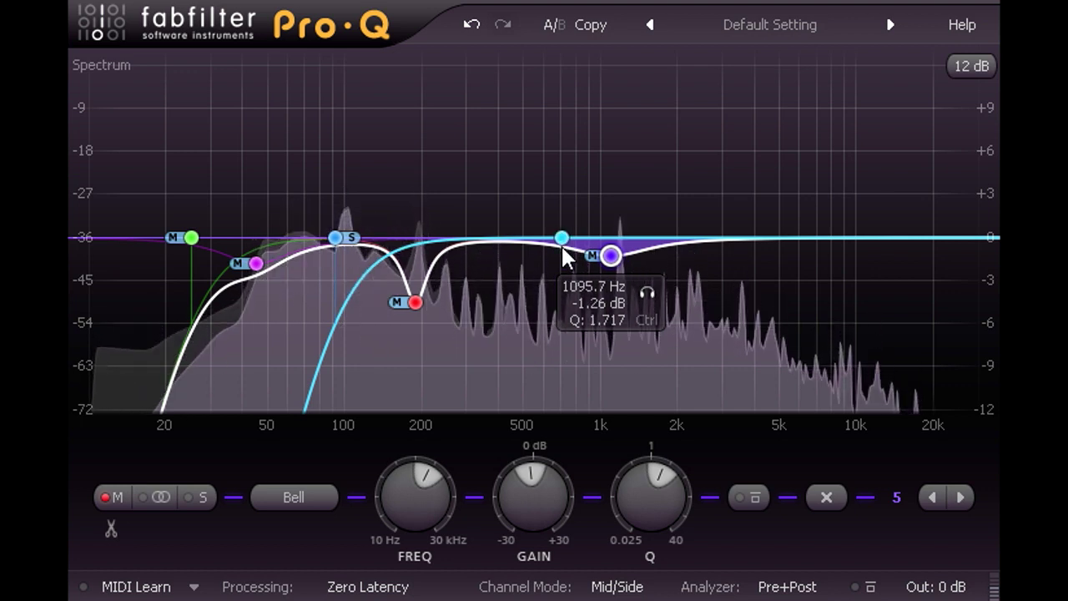
pyautogui.moveTo(563, 250); pyautogui.dragTo(697, 301)
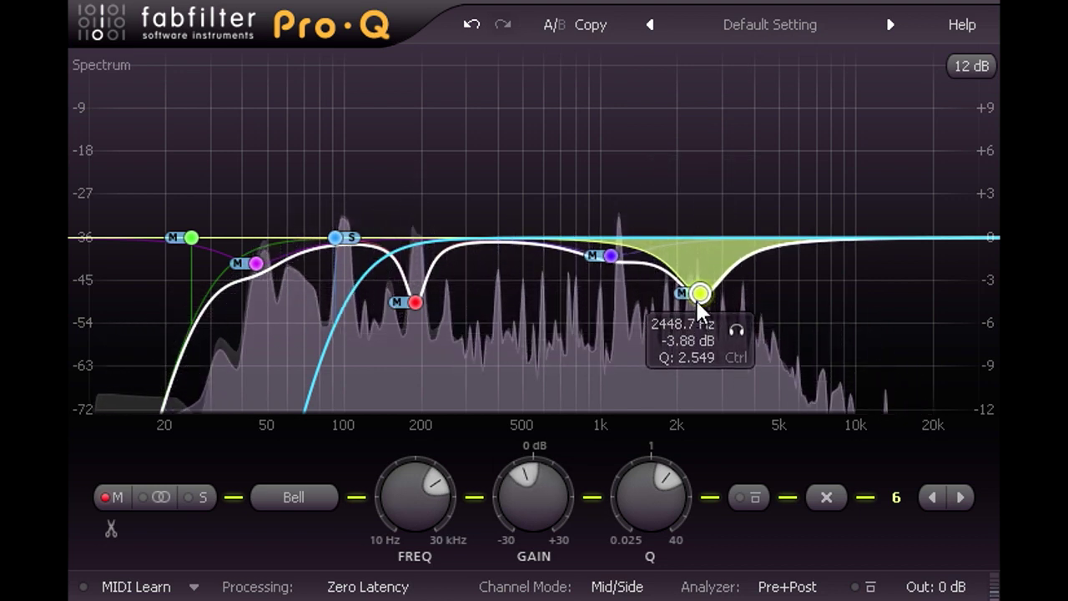
# Set the sixth band's Q to 2.602 and its gain to -3.29 dB.
pyautogui.scroll(-1, 699, 300)
pyautogui.scroll(3, 699, 300)
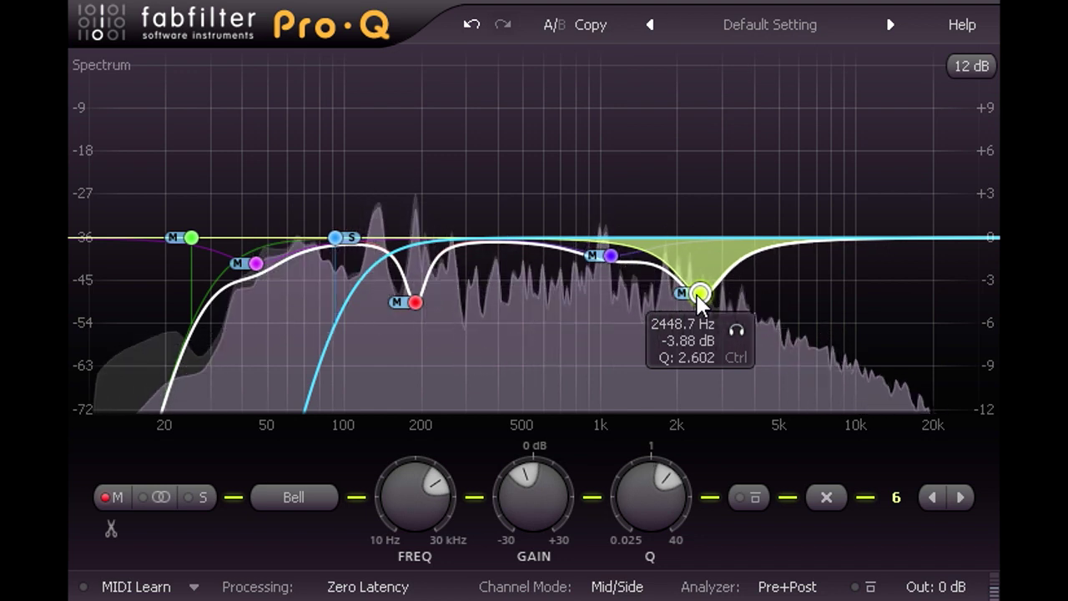
pyautogui.scroll(8, 541, 498)
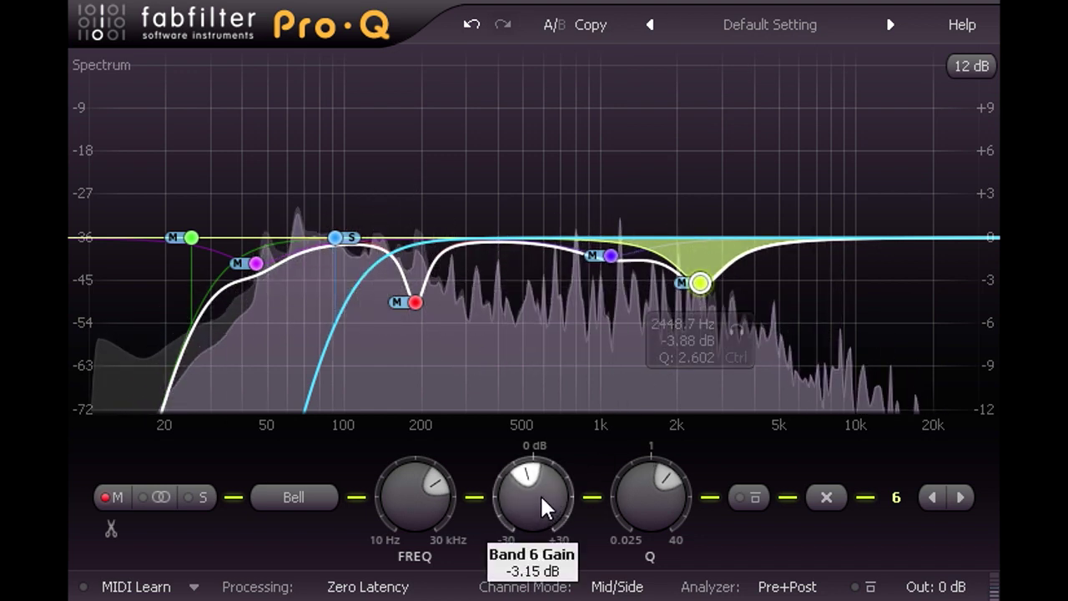
pyautogui.scroll(-2, 540, 496)
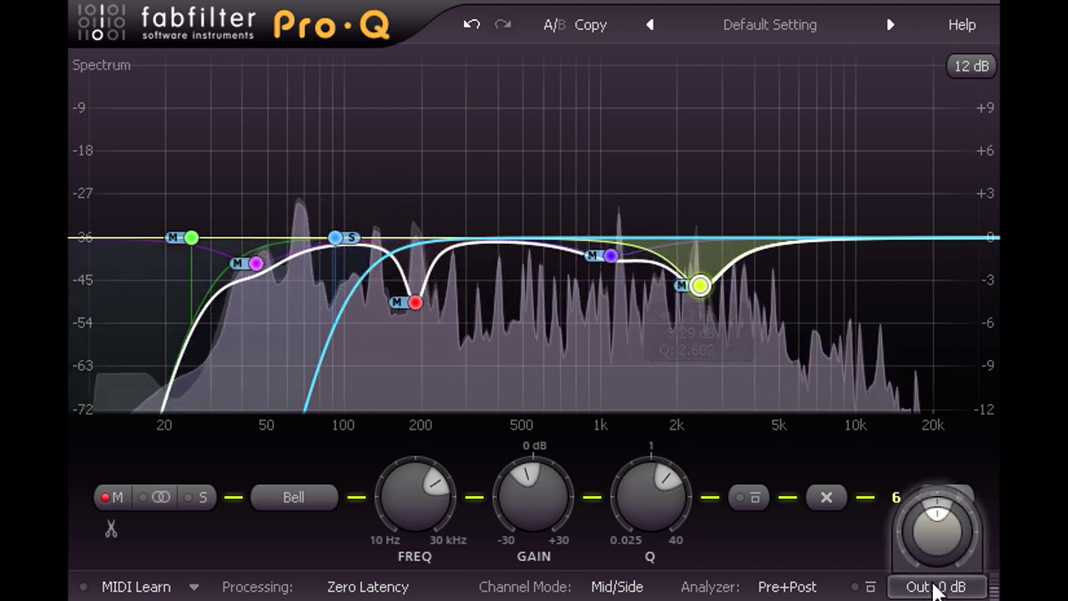
# Adjust Pro-Q's output pan, then marquee-select the 1.1 kHz and 2.4 kHz dip bands.
pyautogui.moveTo(907, 514); pyautogui.dragTo(910, 547)
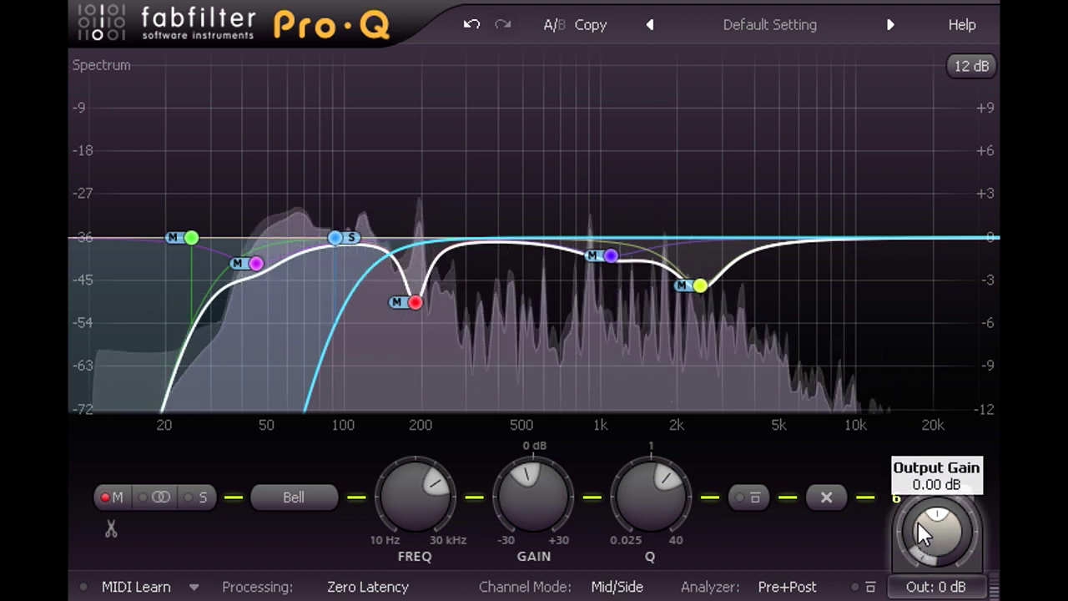
pyautogui.moveTo(908, 516); pyautogui.dragTo(930, 174)
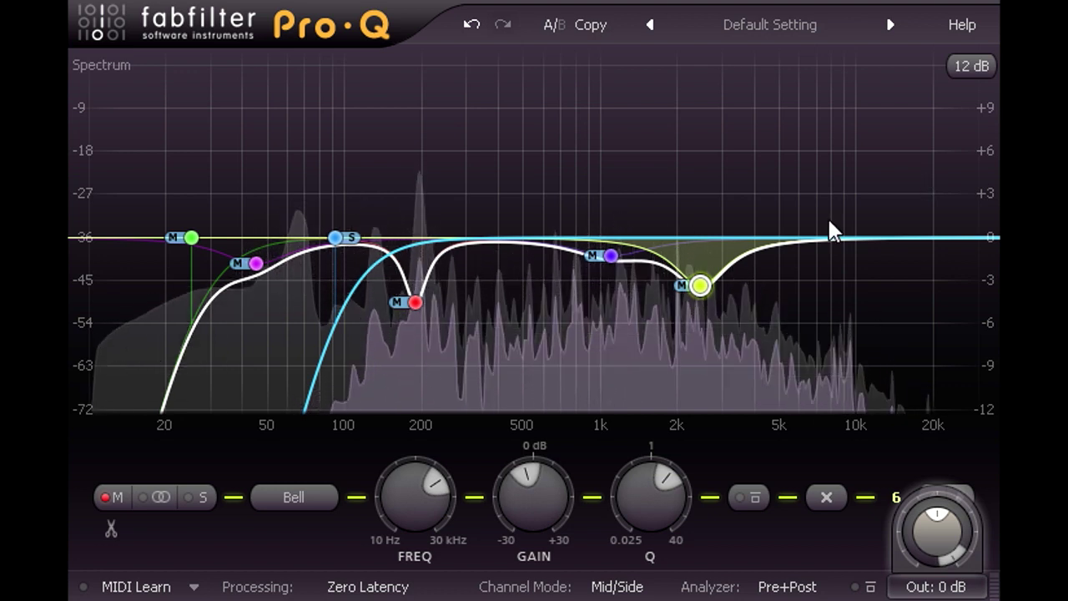
pyautogui.moveTo(549, 192); pyautogui.dragTo(751, 345)
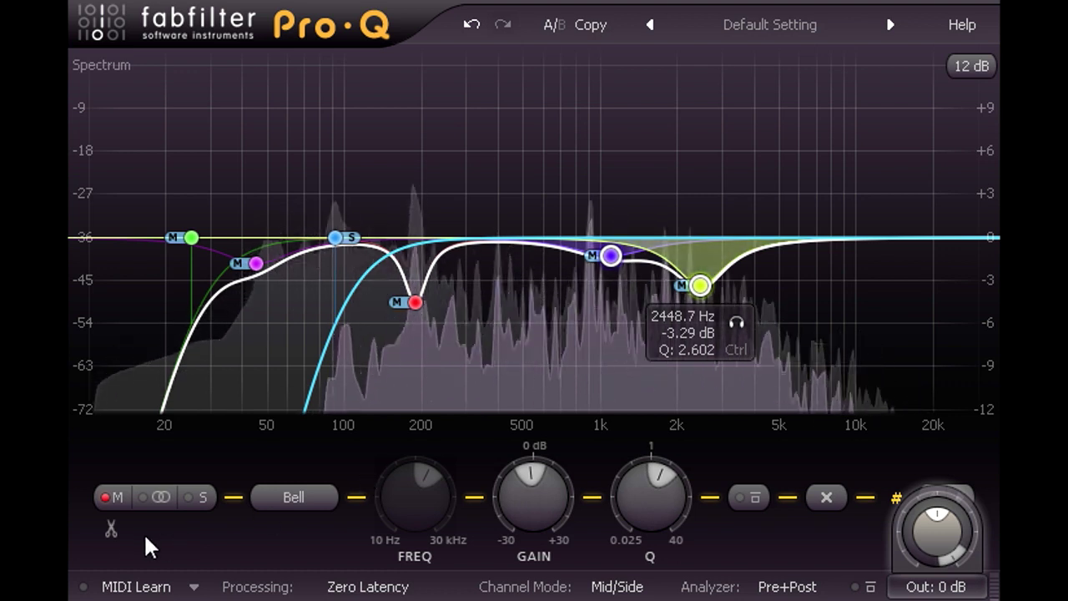
# Set both upper dips to Stereo and add a wide side-only bell, +3.25 dB near 421 Hz, Q 0.66.
pyautogui.click(154, 498)
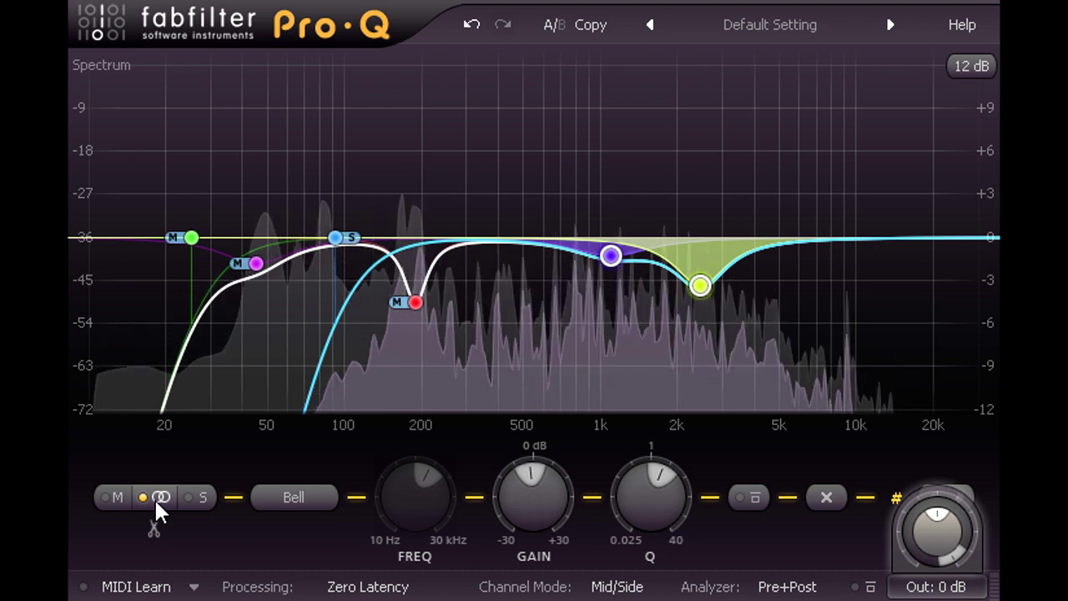
pyautogui.moveTo(450, 238); pyautogui.dragTo(490, 209)
pyautogui.scroll(-1, 662, 506)
pyautogui.moveTo(665, 538); pyautogui.dragTo(665, 551)
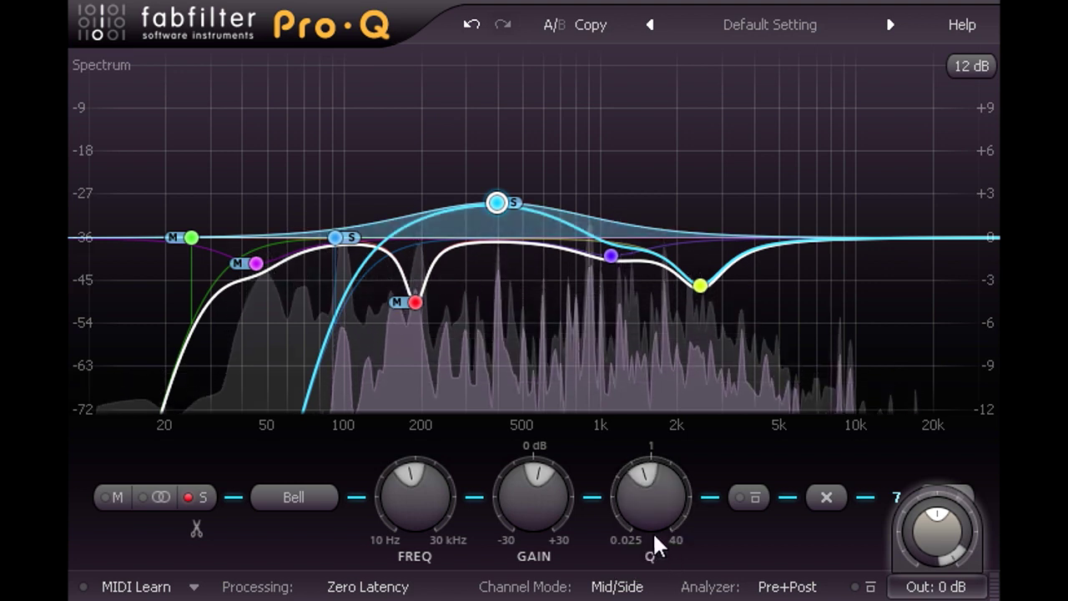
# Nudge the side bell lower in frequency, boost it to about +4.8 dB, and recentre the output pan.
pyautogui.moveTo(533, 513); pyautogui.dragTo(533, 508)
pyautogui.moveTo(428, 510); pyautogui.dragTo(428, 508)
pyautogui.moveTo(519, 511)
pyautogui.mouseDown()
pyautogui.moveTo(524, 470)
pyautogui.moveTo(523, 493)
pyautogui.mouseUp()
pyautogui.moveTo(912, 563); pyautogui.dragTo(912, 578)
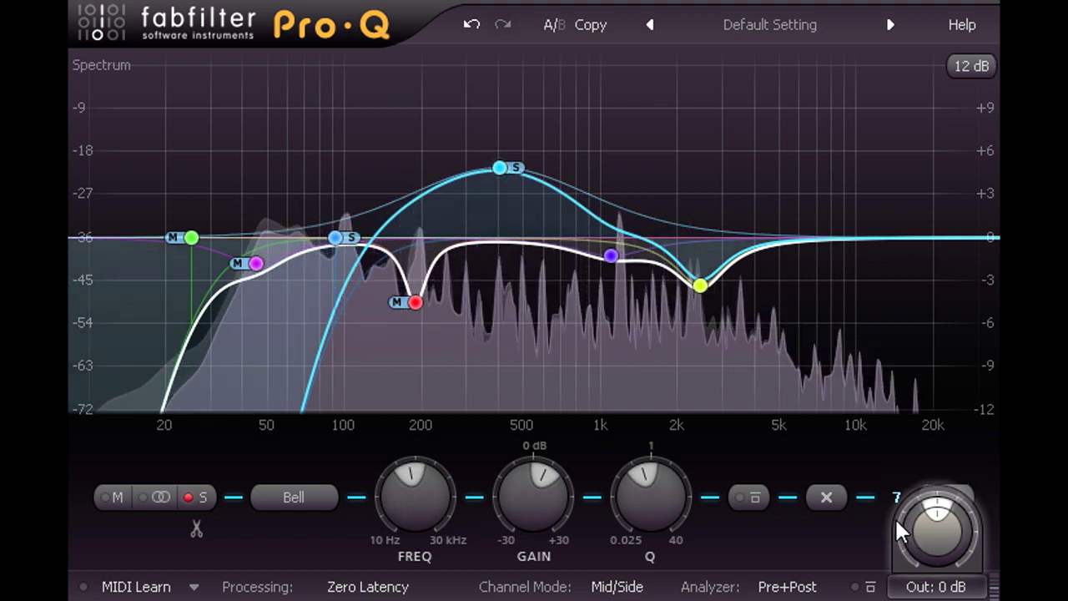
# Exaggerate the side boost to hear it, then pull it back to about +4.36 dB near 421 Hz.
pyautogui.moveTo(521, 507); pyautogui.dragTo(532, 454)
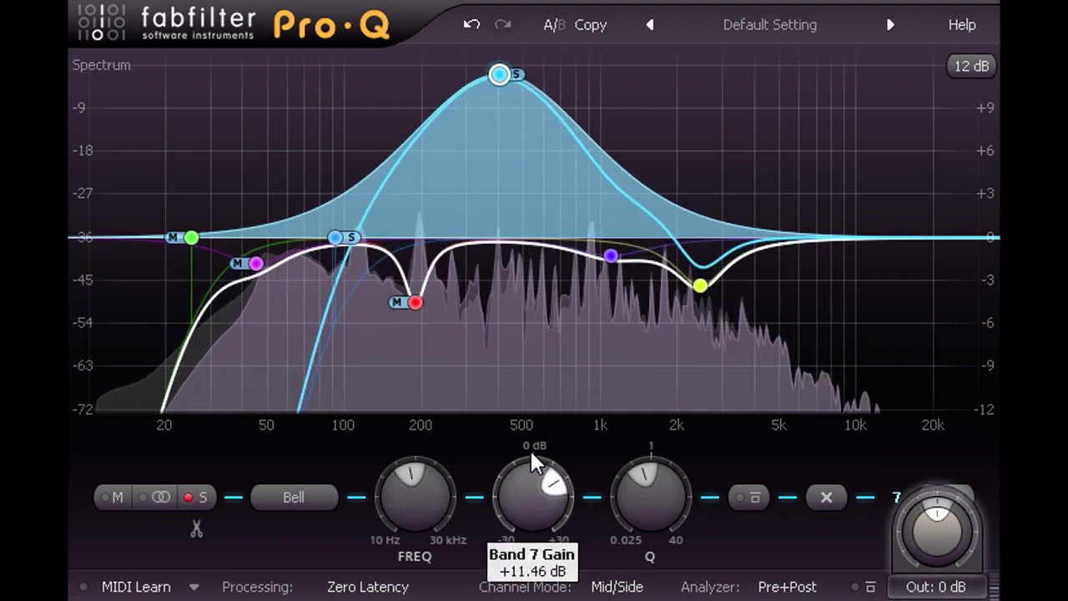
pyautogui.moveTo(528, 383)
pyautogui.mouseDown()
pyautogui.moveTo(519, 352)
pyautogui.moveTo(519, 375)
pyautogui.mouseUp()
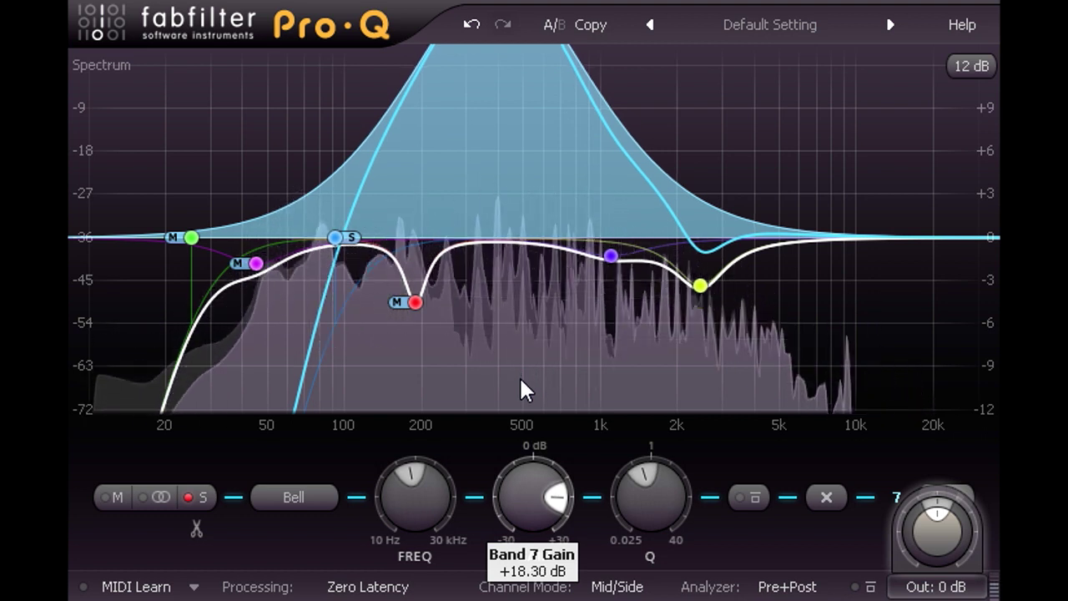
pyautogui.moveTo(521, 381); pyautogui.dragTo(541, 510)
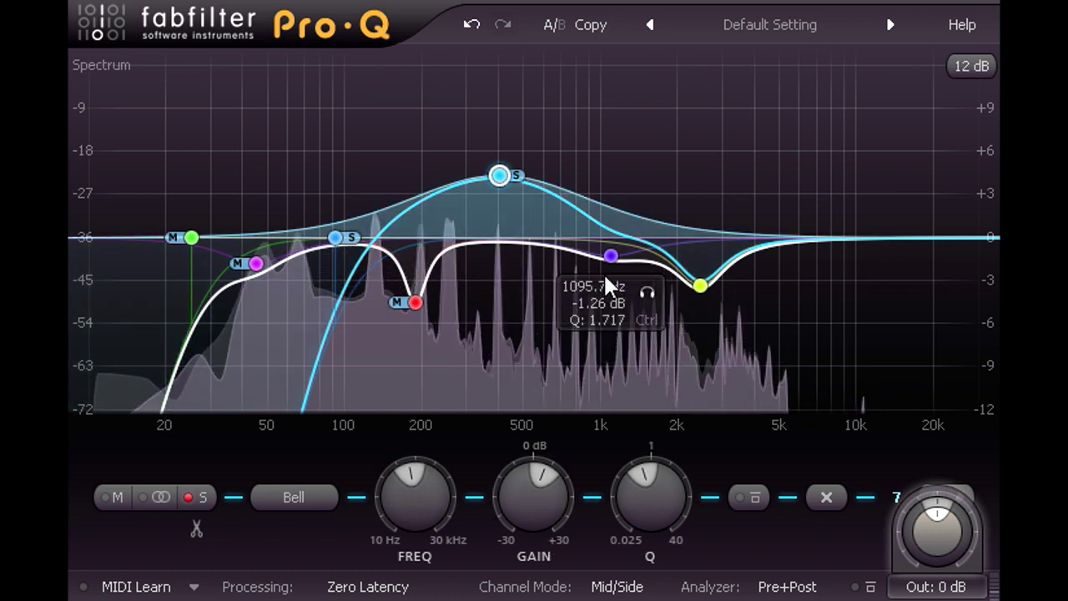
pyautogui.click(609, 252)
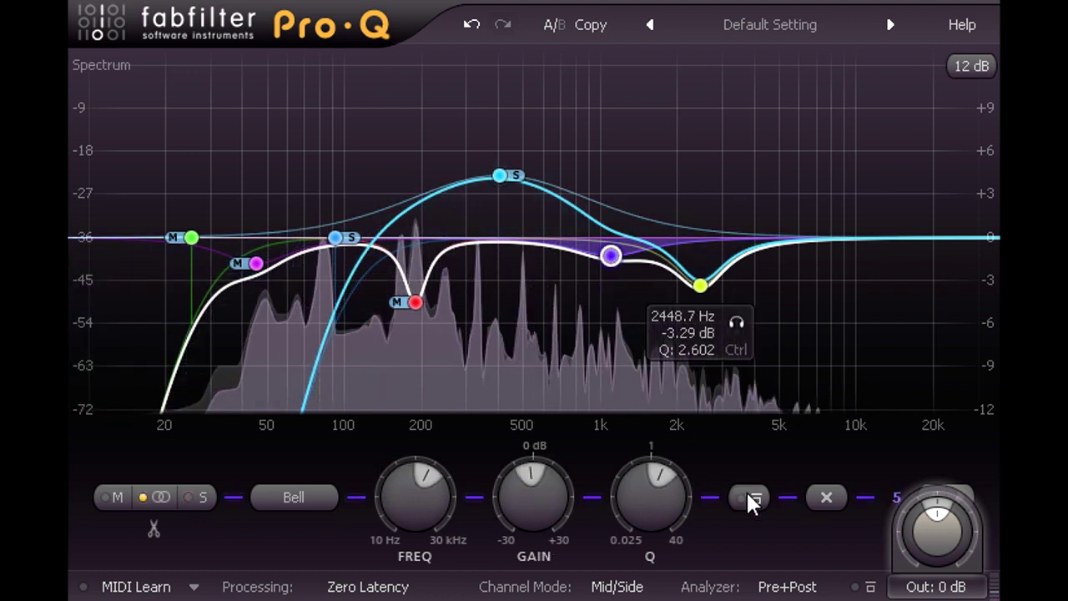
pyautogui.click(748, 494)
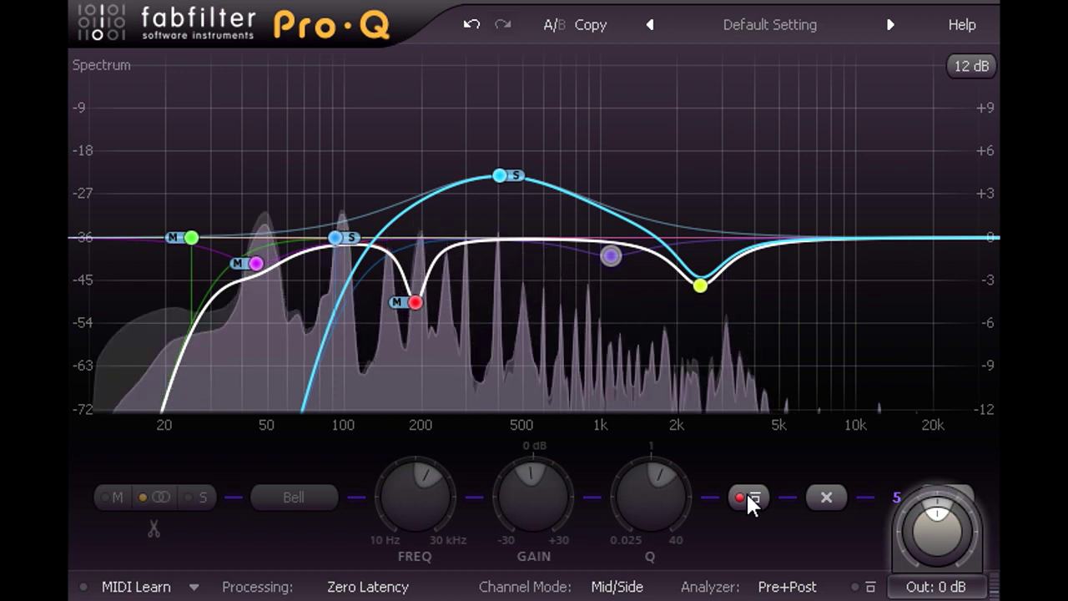
pyautogui.click(748, 496)
pyautogui.click(700, 287)
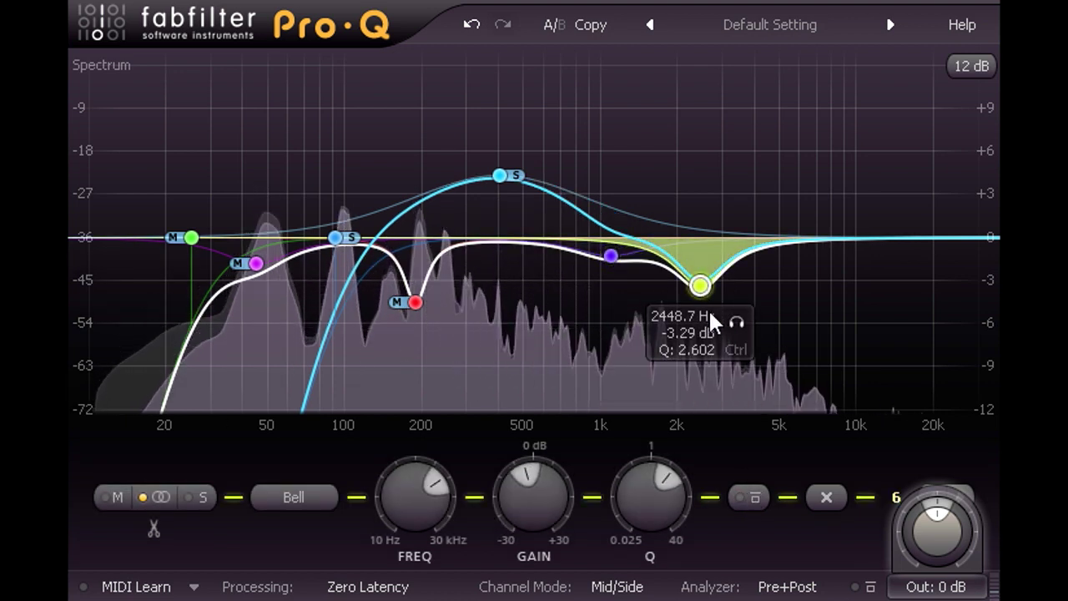
pyautogui.click(756, 496)
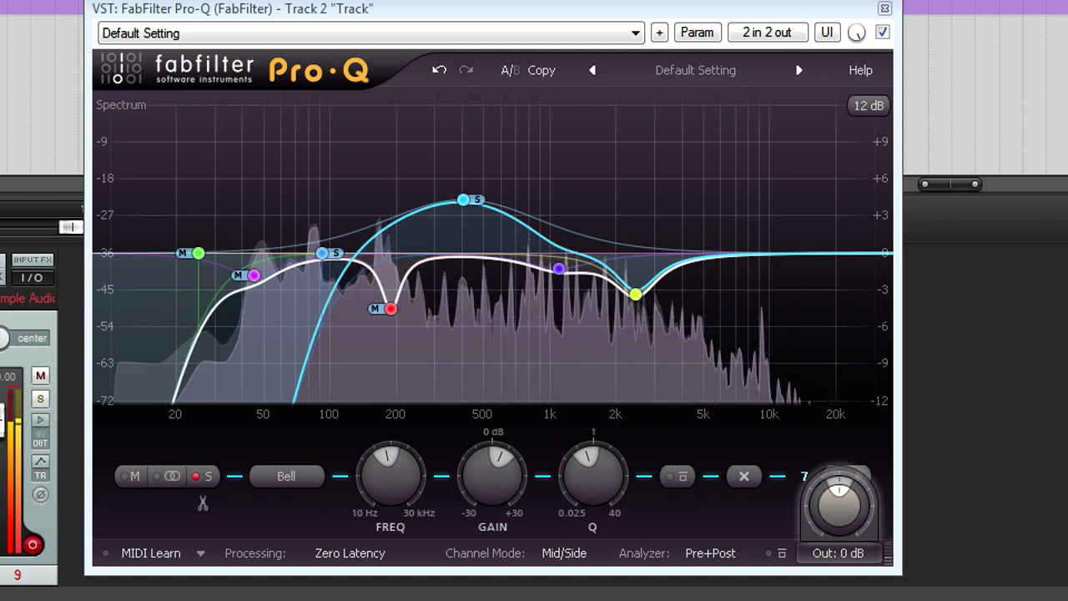
# Add a stereo high shelf at 7853.6 Hz boosting about +4.42 dB with Q 0.656.
pyautogui.moveTo(883, 254); pyautogui.dragTo(837, 236)
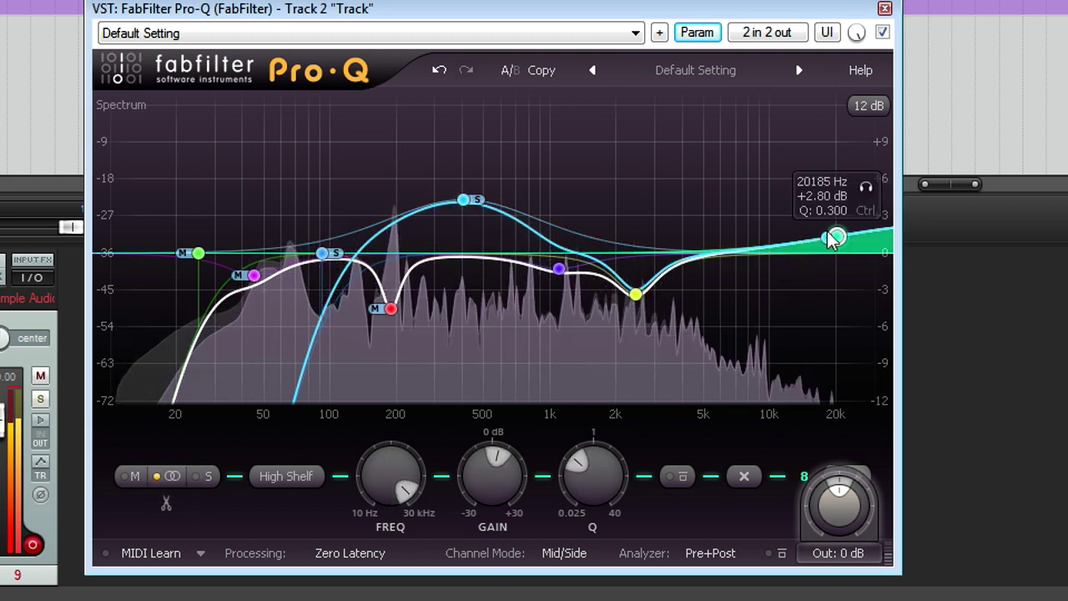
pyautogui.moveTo(838, 237); pyautogui.dragTo(748, 259)
pyautogui.scroll(4, 721, 195)
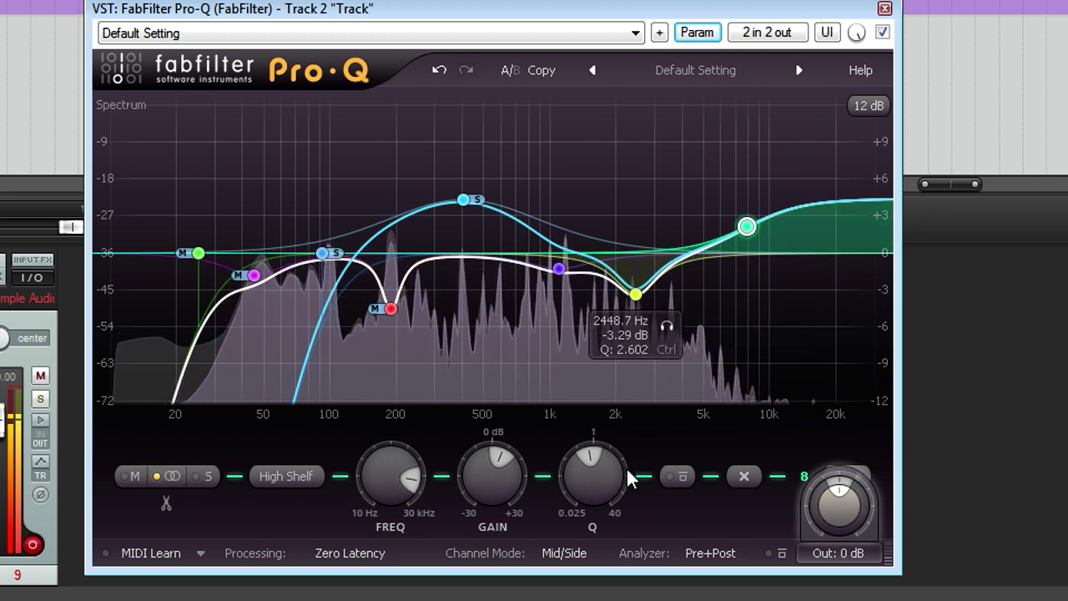
pyautogui.moveTo(601, 488); pyautogui.dragTo(599, 494)
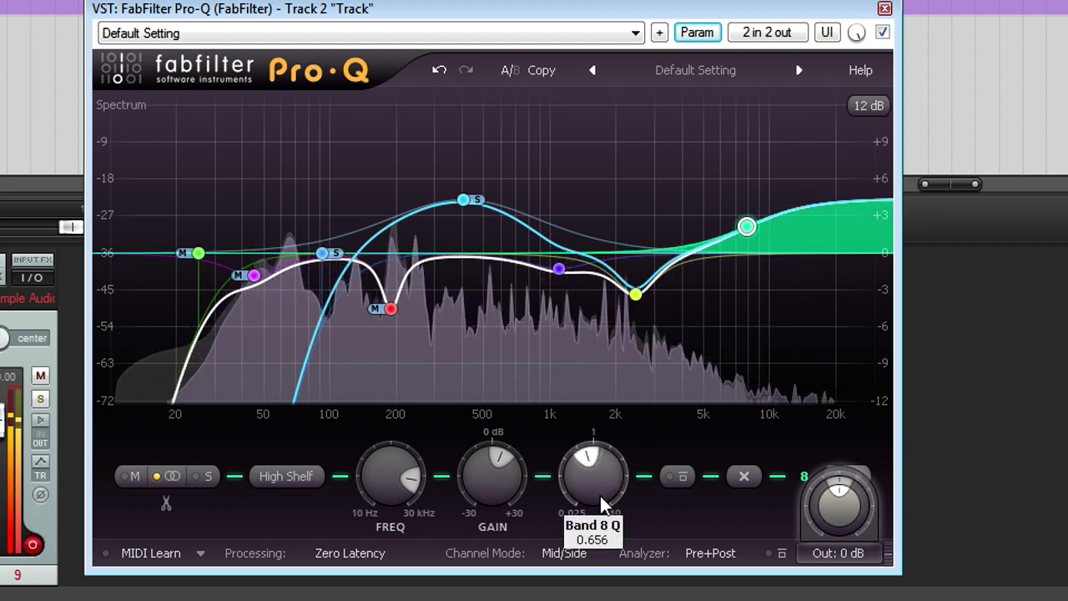